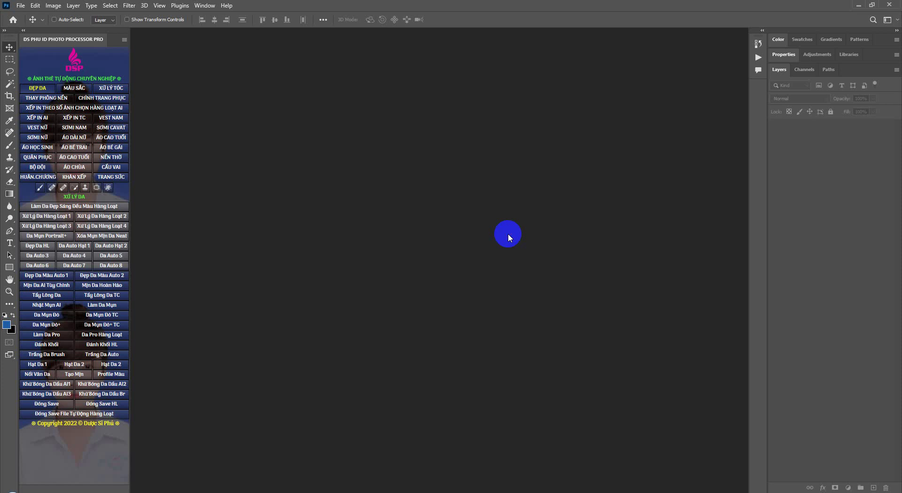
Open portraits 001.jpg through 004.jpg from the FILE TEST KHACH folder.
double_click(508, 233)
left_click_drag(183, 126, 359, 63)
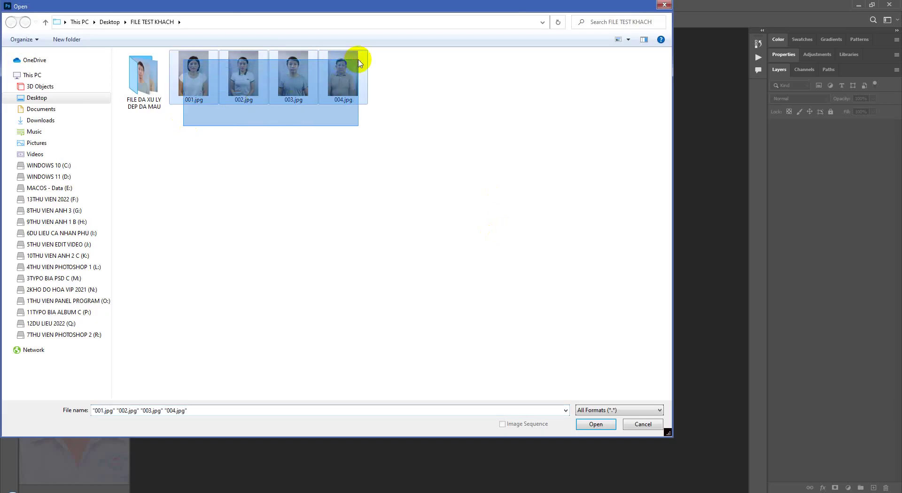
left_click(596, 424)
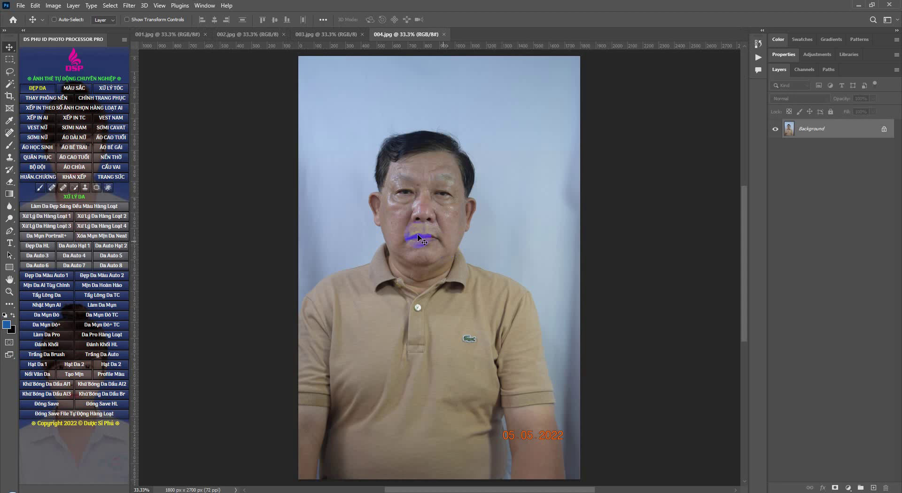
Open the DS Phu 'Làm Da Đẹp Sáng Đều Màu Hàng Loạt' batch dialog, set to use Da Mụn Skinfiner 4.
left_click(123, 206)
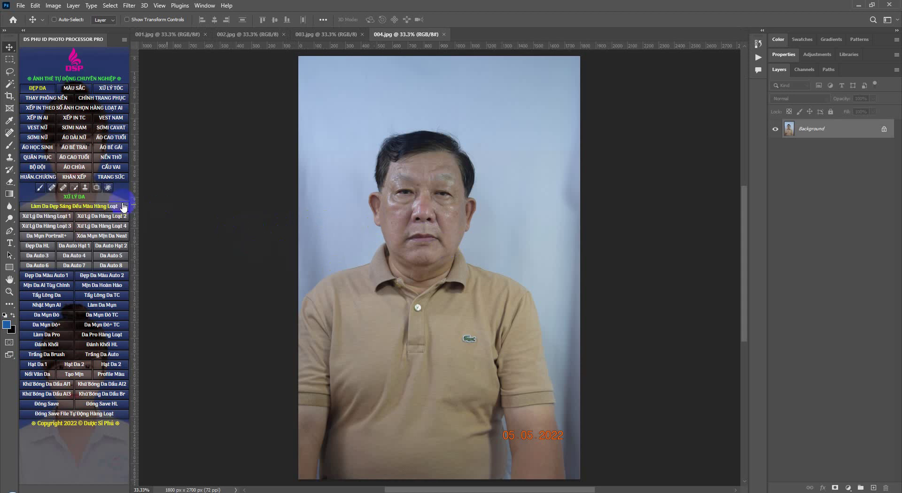
left_click(105, 209)
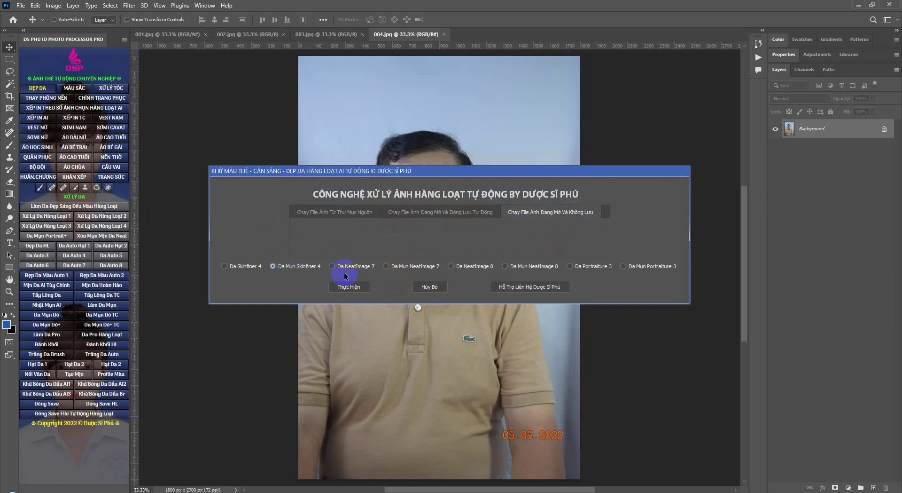
Start the batch skin retouch on all open files without saving, using Thực Hiện.
left_click(347, 287)
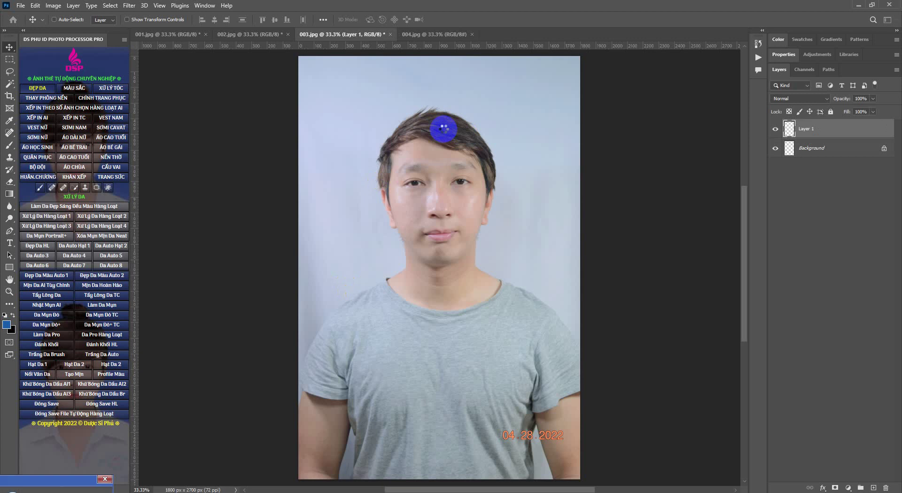
Wait while the batch finishes retouching 004.jpg, the last portrait.
left_click(444, 128)
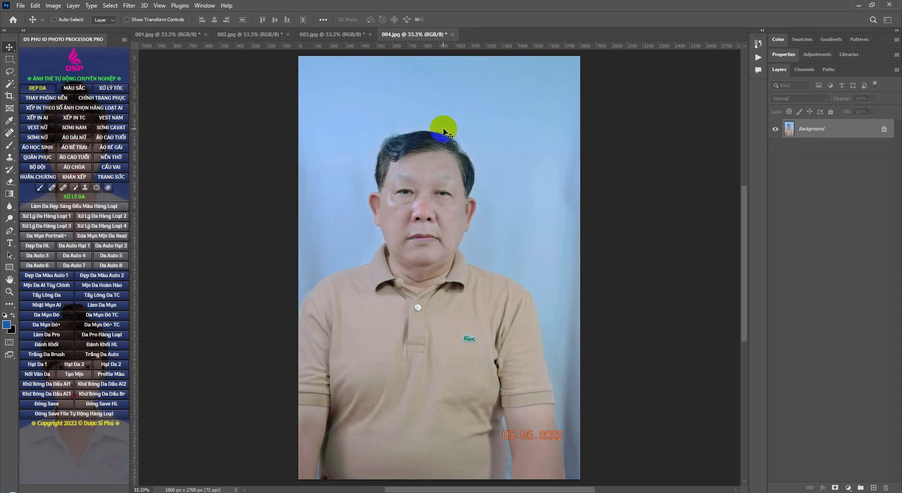
Show the History panel and compare 004.jpg's original with its retouched state.
left_click(758, 43)
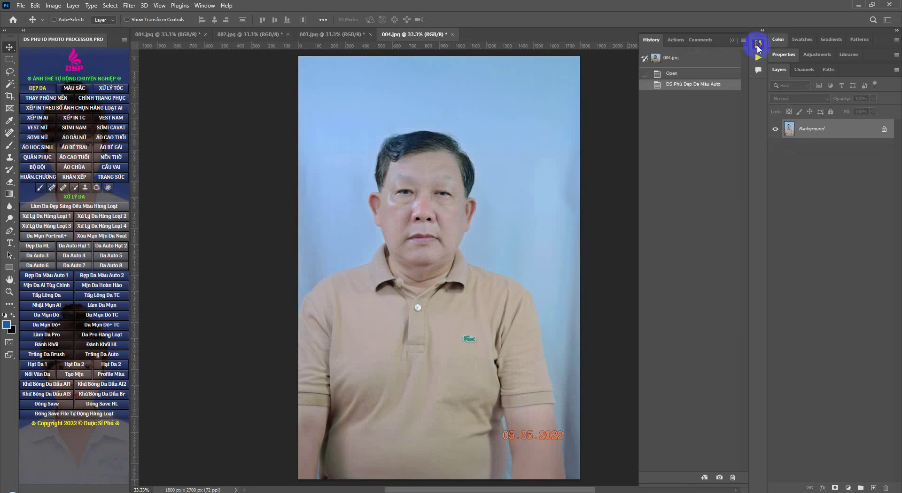
left_click(701, 58)
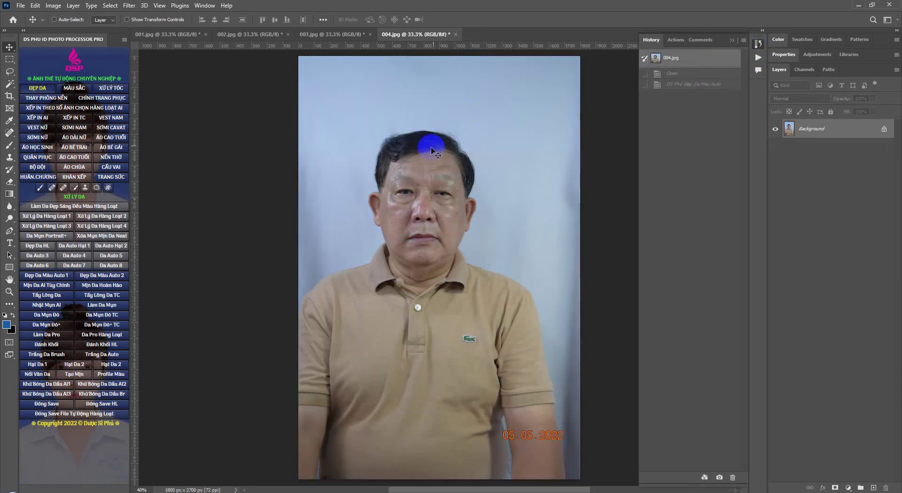
scroll(432, 157, "up", 2)
scroll(425, 153, "up", 1)
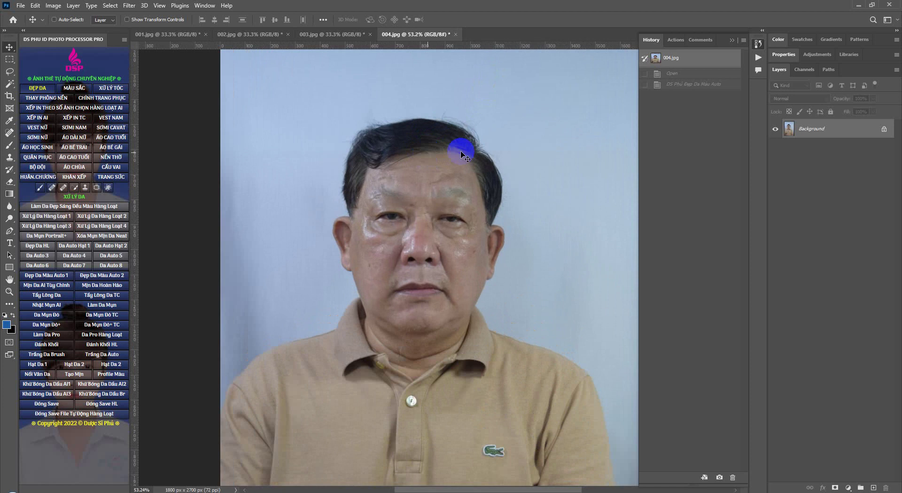
left_click(731, 87)
Compare 003.jpg before and after retouching, keeping the retouched result.
left_click(339, 35)
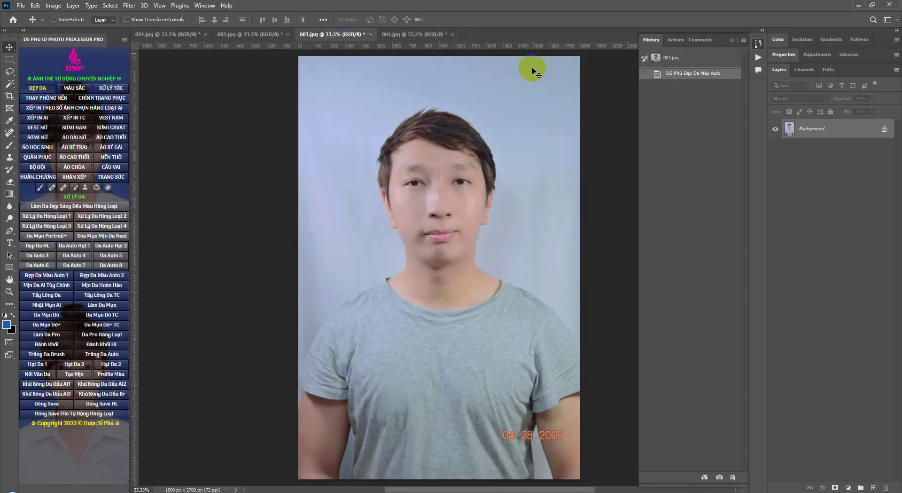
scroll(436, 114, "up", 1)
scroll(441, 118, "up", 2)
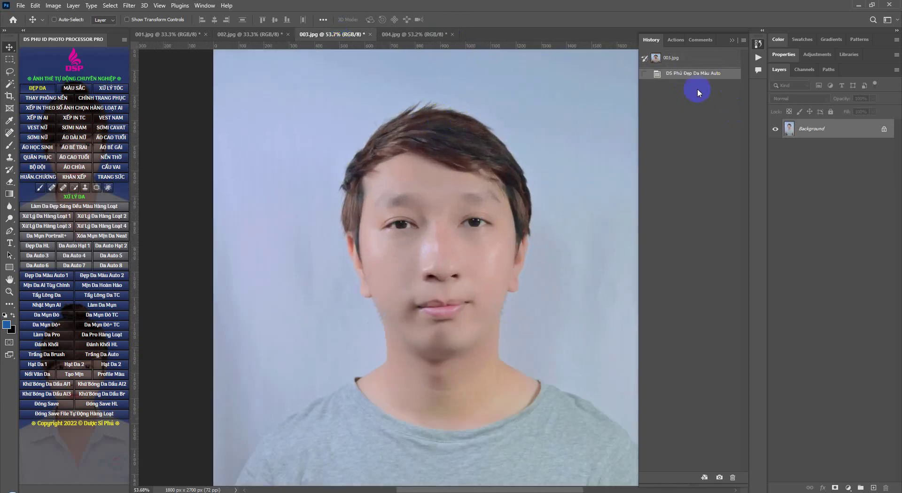
left_click(691, 61)
left_click(687, 73)
Compare 002.jpg's original snapshot with its retouched state, keeping the retouch.
left_click(249, 34)
scroll(439, 80, "up", 1)
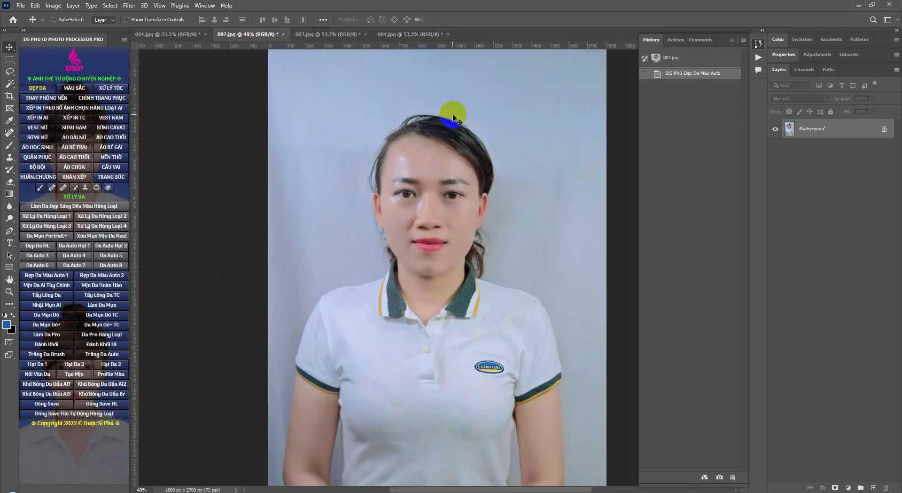
scroll(453, 122, "up", 1)
scroll(452, 132, "up", 1)
left_click(695, 59)
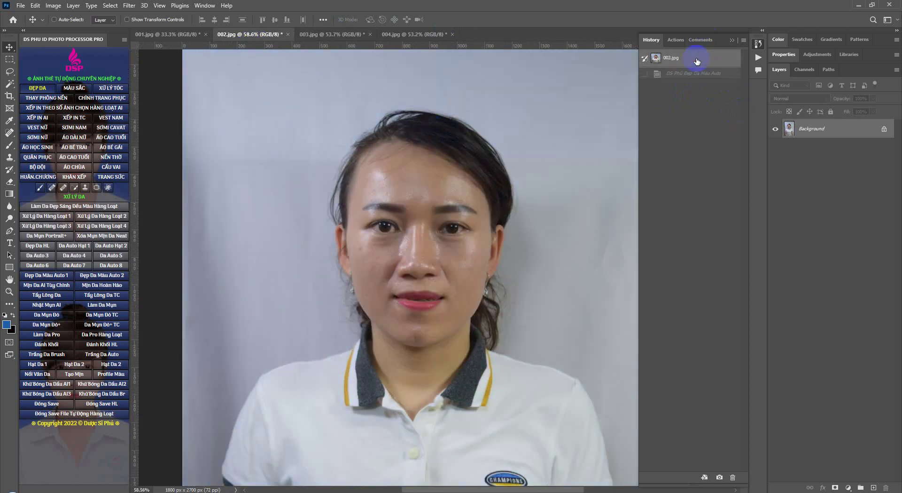
left_click(691, 73)
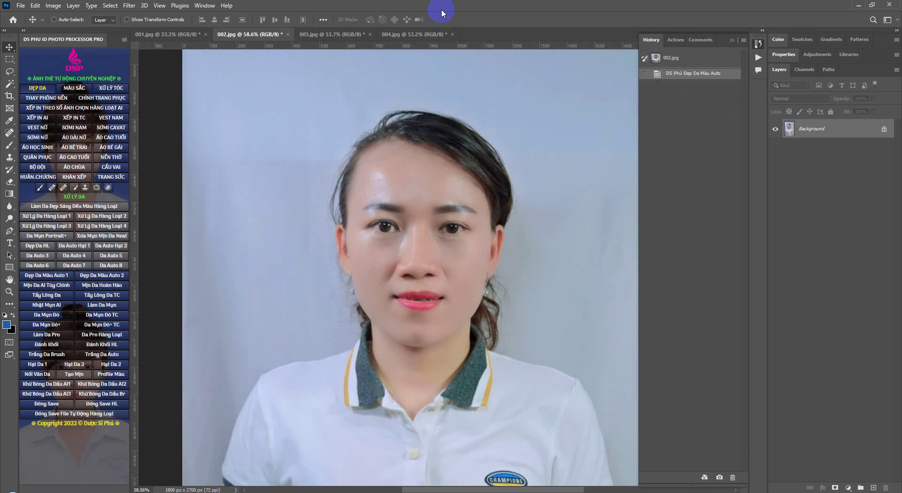
Compare 001.jpg before and after retouching, ending on the retouched version.
scroll(544, 145, "up", 1)
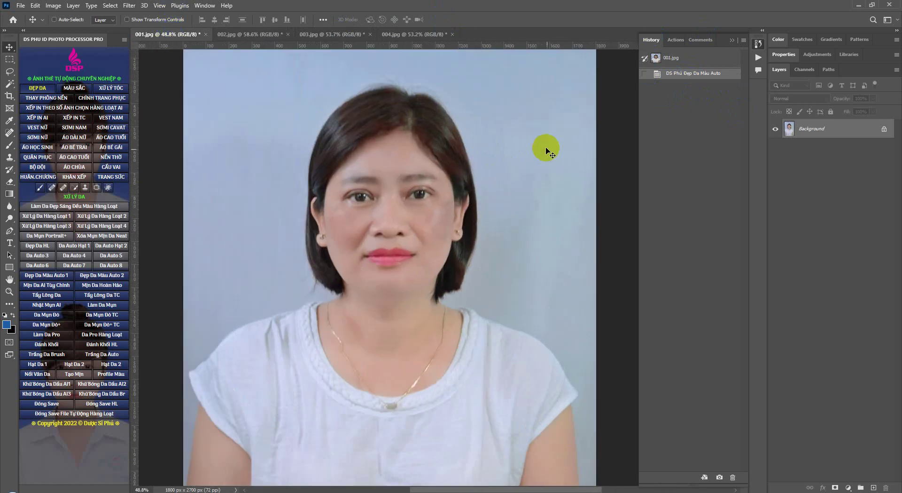
scroll(416, 111, "up", 1)
scroll(416, 112, "up", 1)
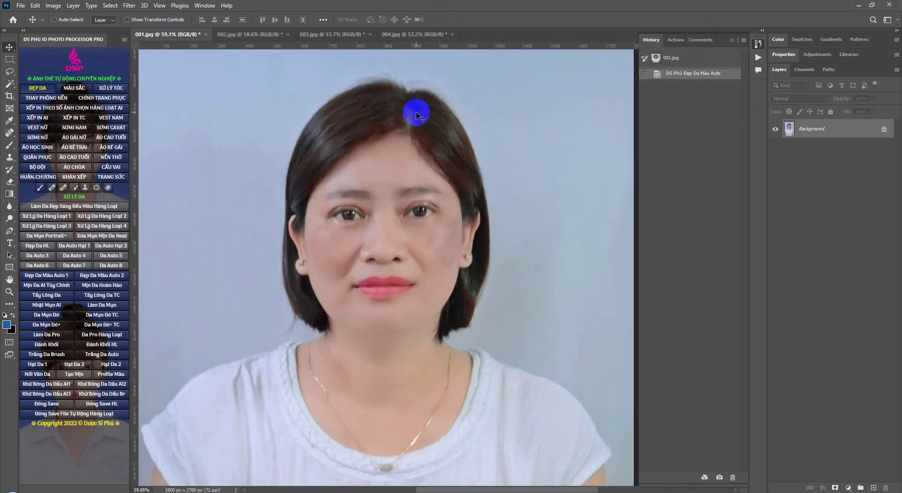
left_click(694, 58)
left_click(686, 74)
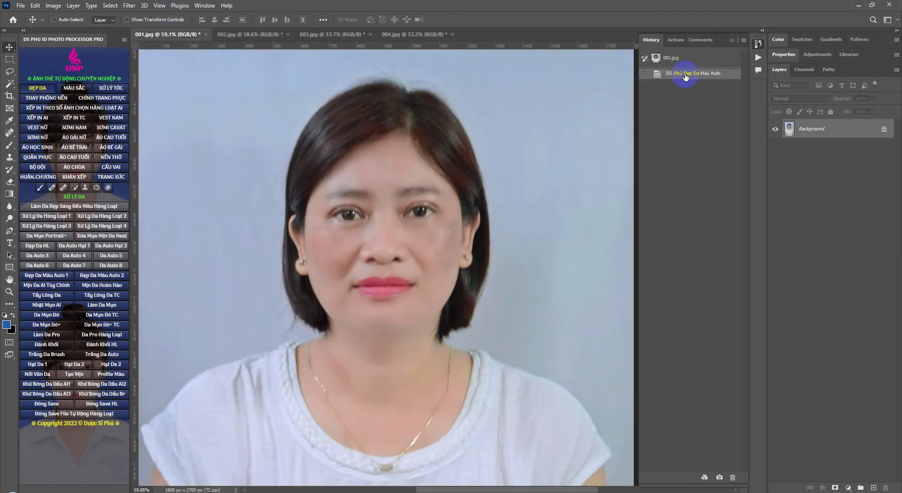